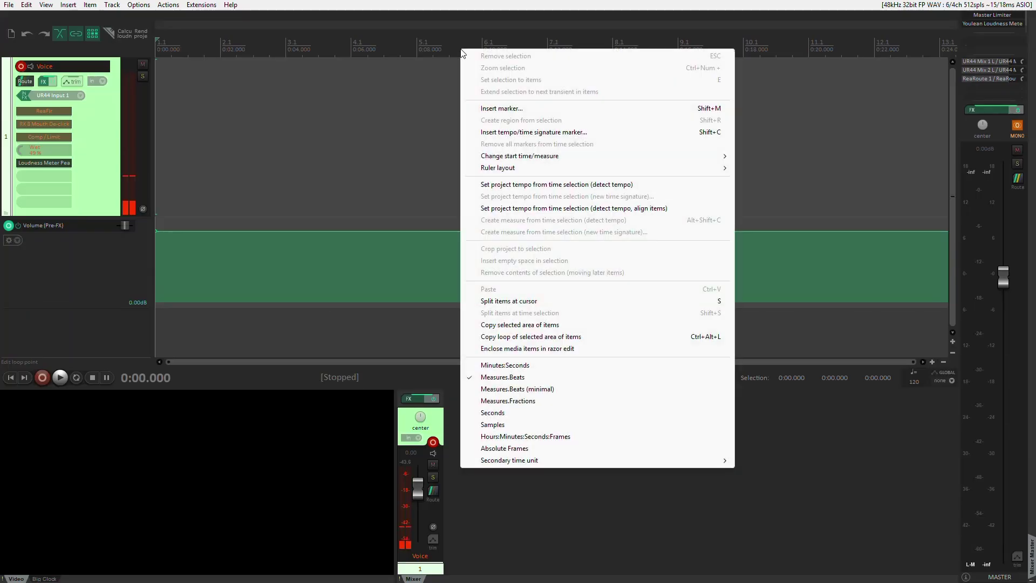
- Switch the ruler to Minutes:Seconds and show the Voice track's Volume (Pre-FX) envelope lane
click(532, 371)
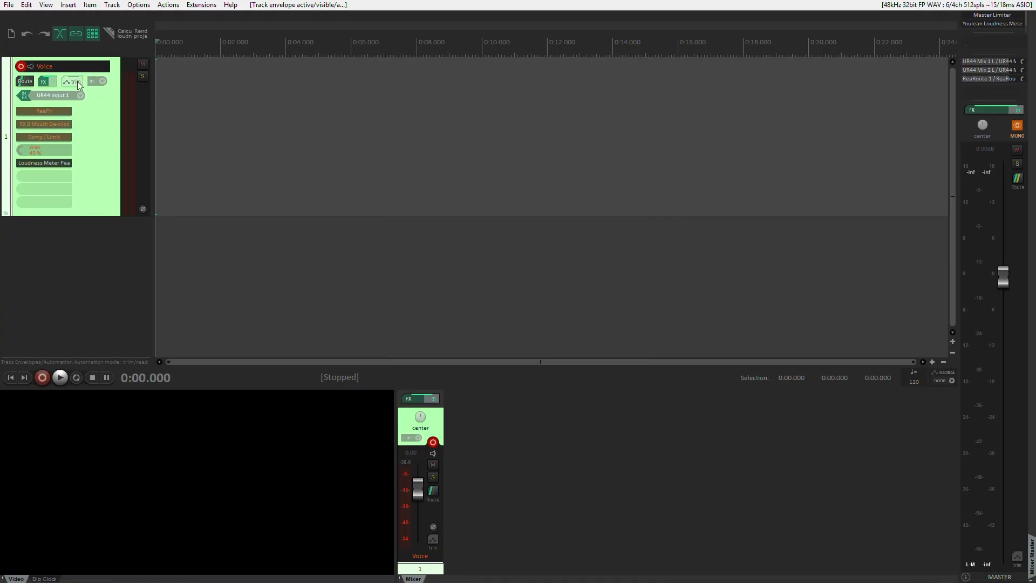
click(76, 81)
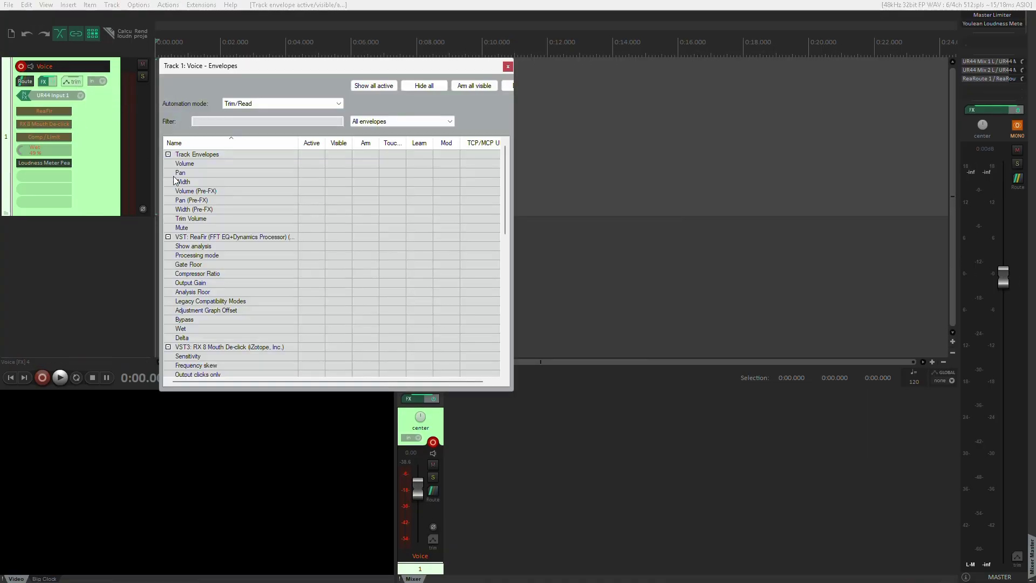
click(311, 191)
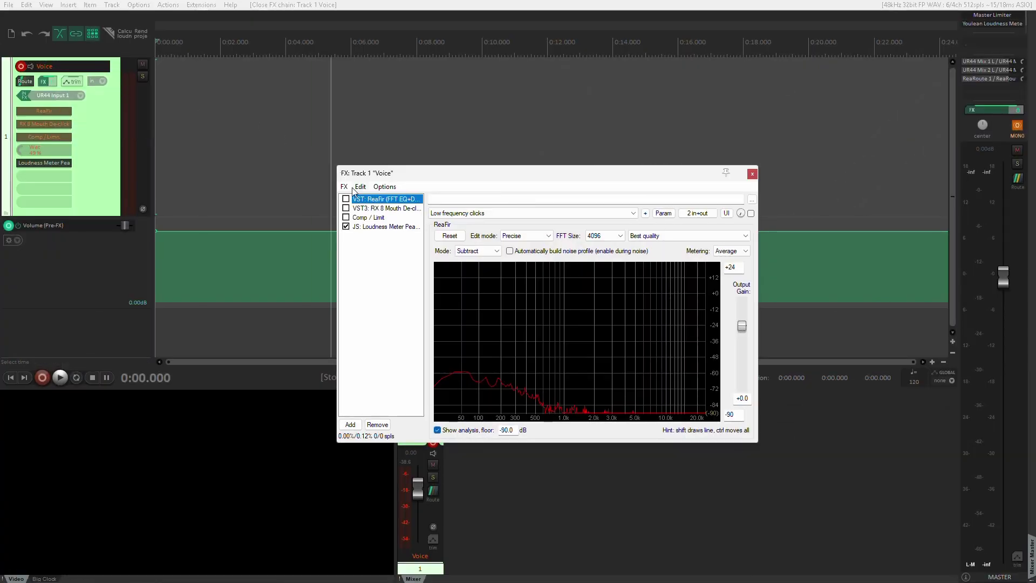
- Step through the Voice FX list: RX 8 Mouth De-click, Comp / Limit, then the loudness meter
key(Down)
click(384, 218)
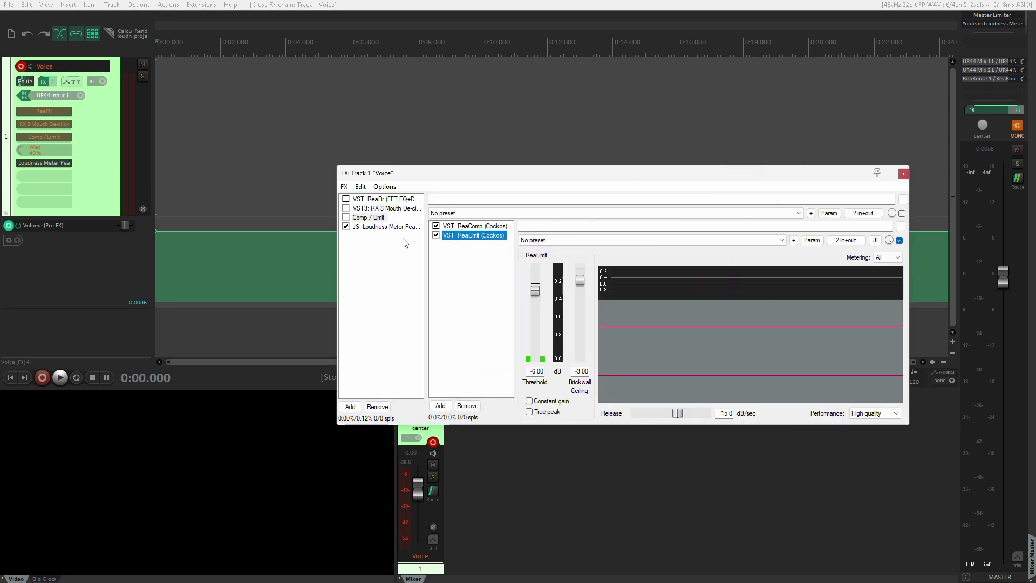
click(384, 227)
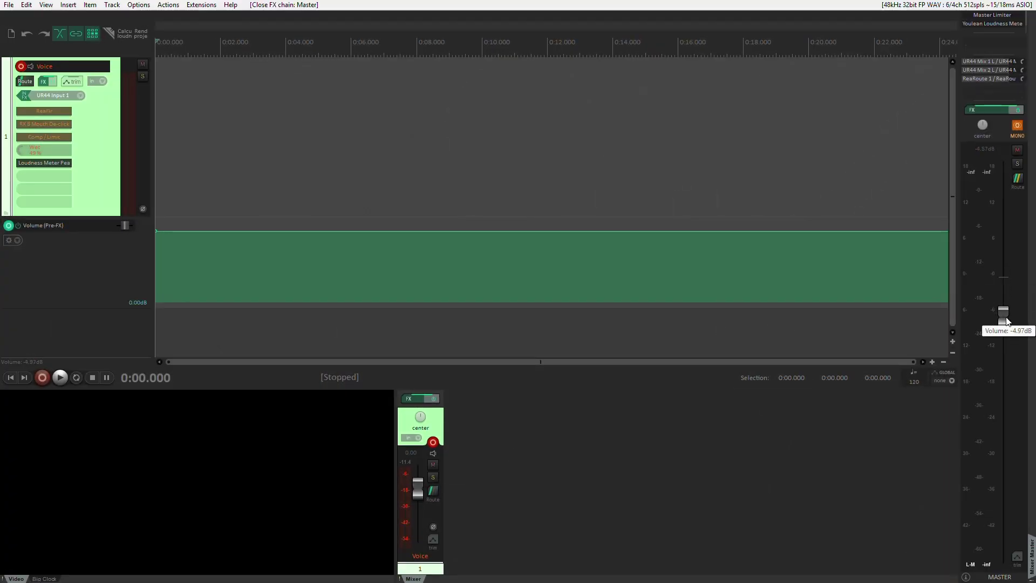
drag(1012, 317, 1012, 282)
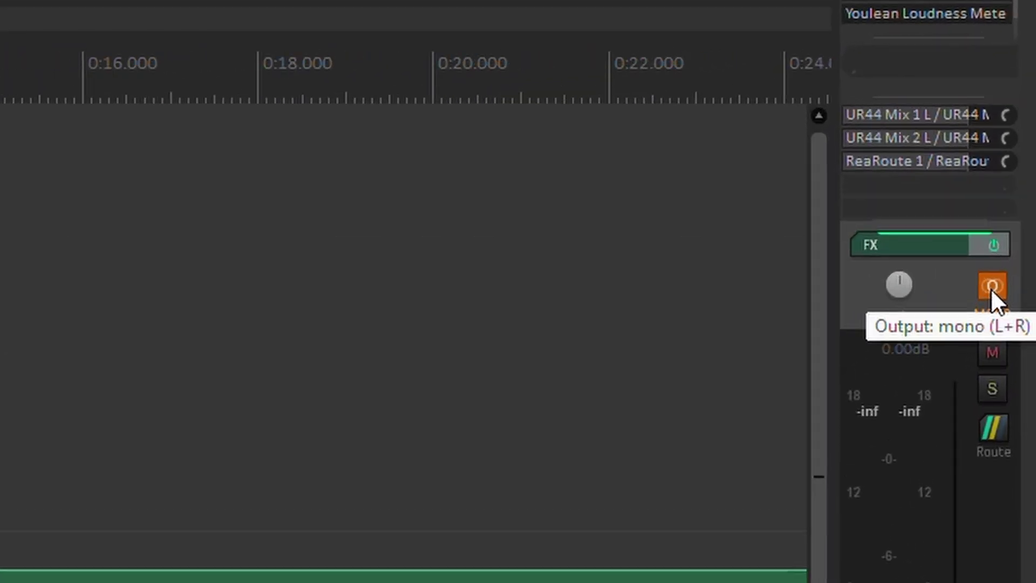
click(991, 288)
click(991, 288)
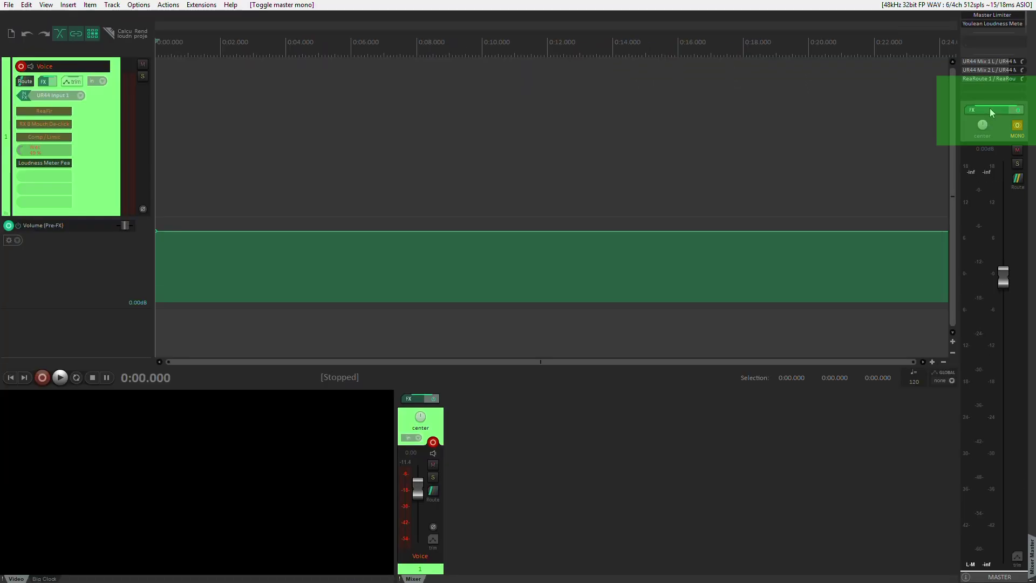
click(991, 112)
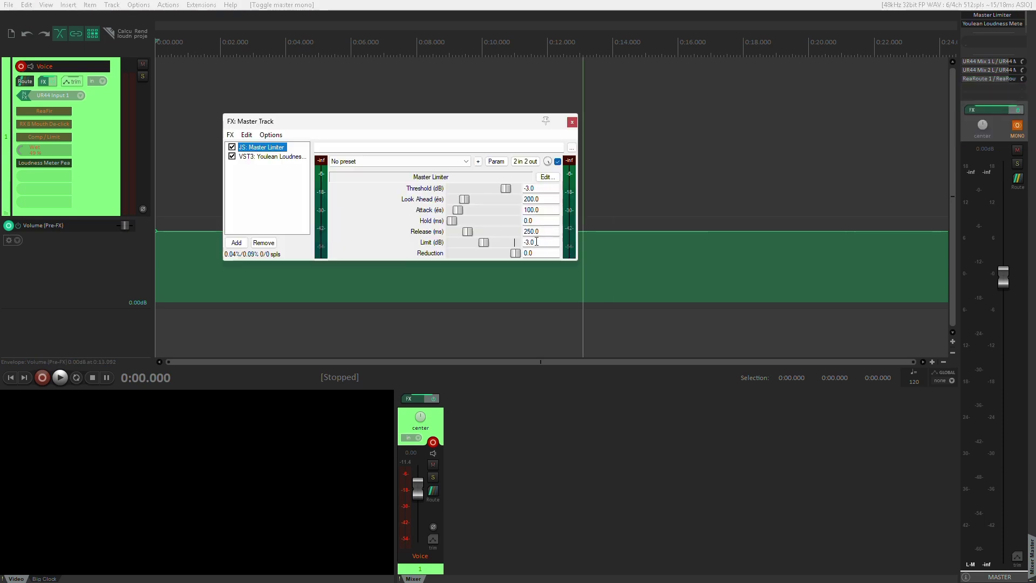
click(266, 158)
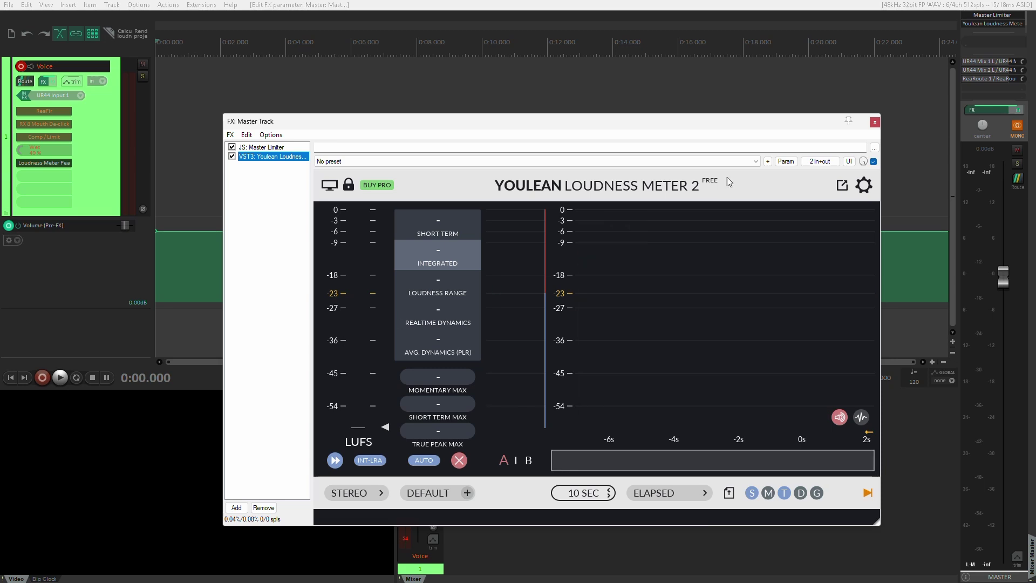
click(874, 127)
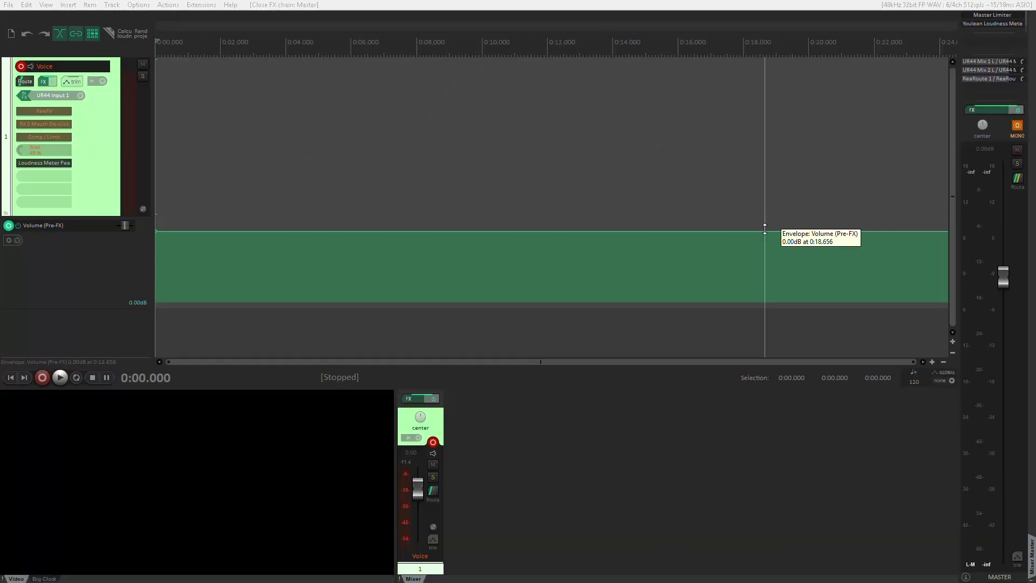
- Show the Big Clock display in the bottom docker
click(45, 578)
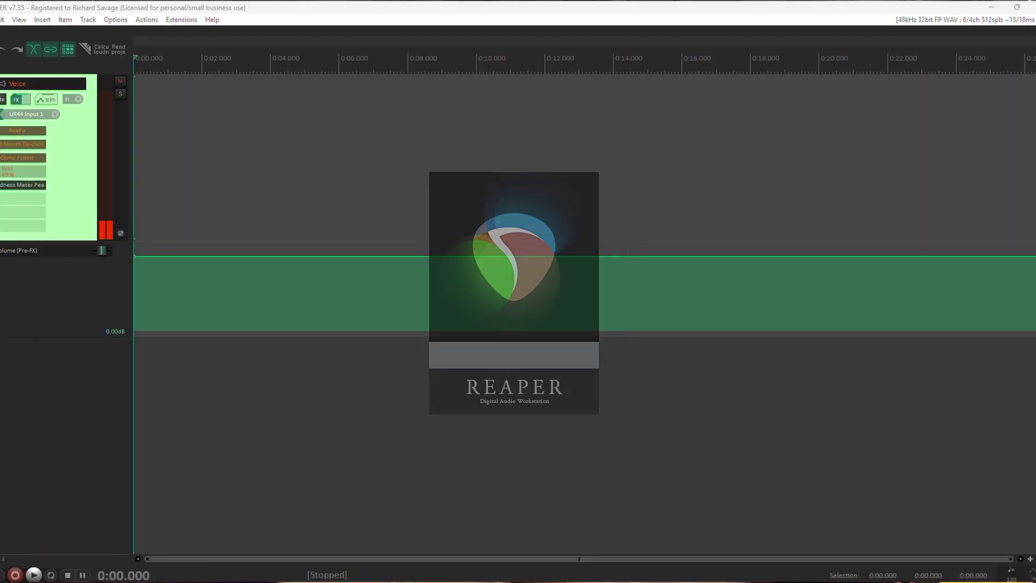
- Save the project as 'Name the Project' in the Reaper VO Projects folder
text(Name the Project)
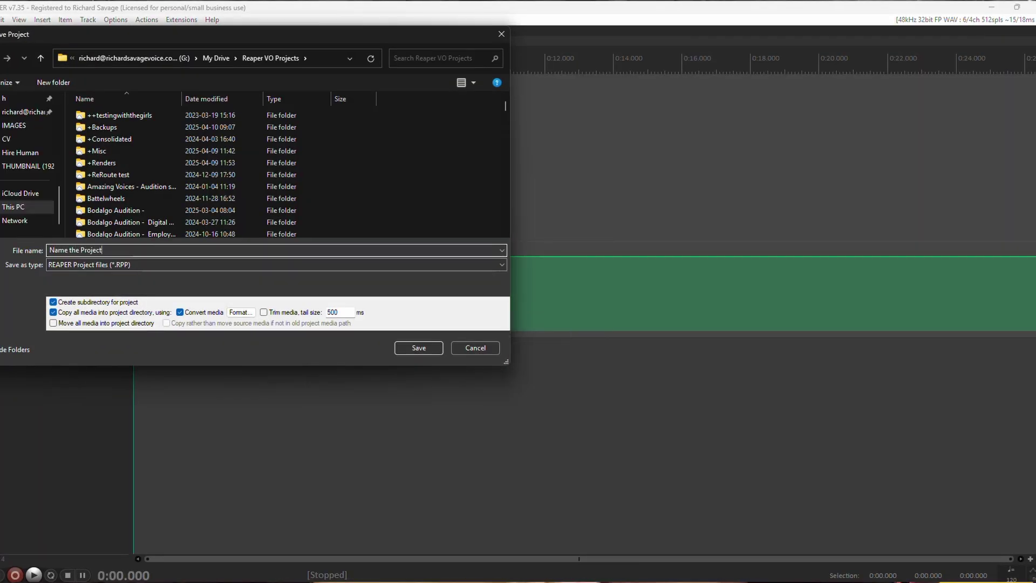
click(412, 347)
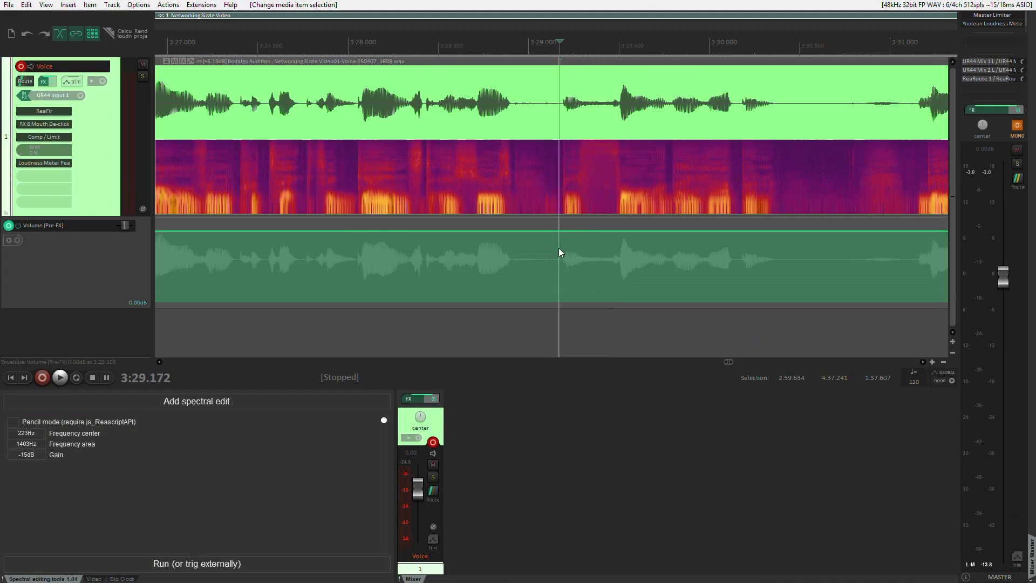
- Add a spectral edit over the short mouth-click stretch near 3:29.2 on the voice item
drag(559, 247, 600, 254)
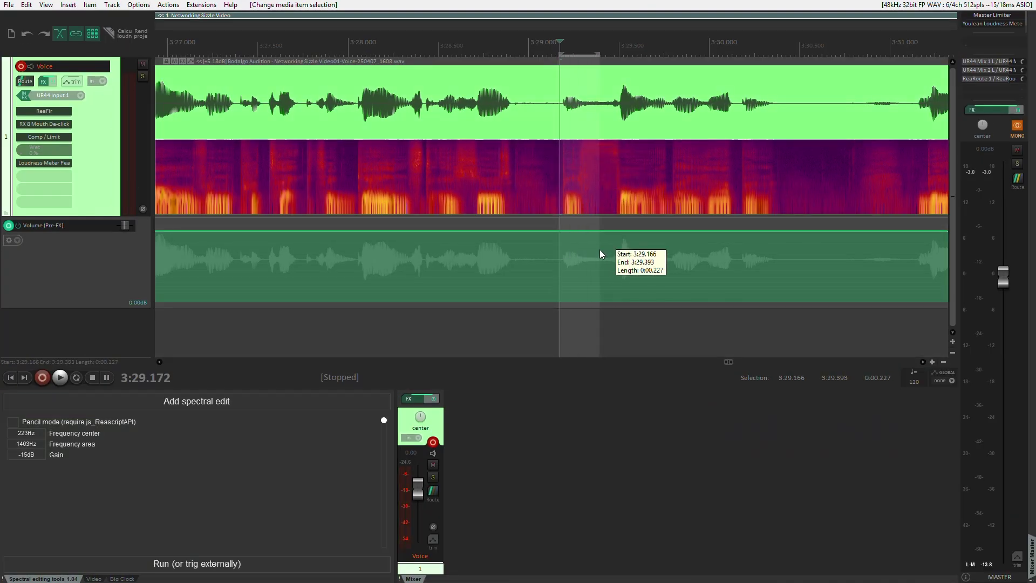
click(583, 205)
key(s)
click(587, 202)
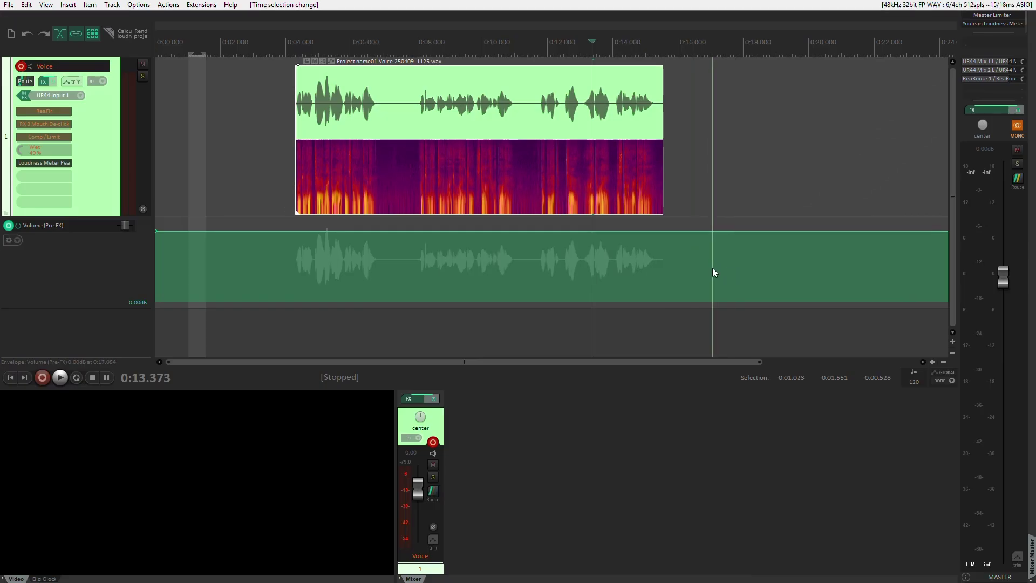
- Auto trim/split the voice take at -30 dB, splitting and removing silent areas
key(ctrl+alt+t)
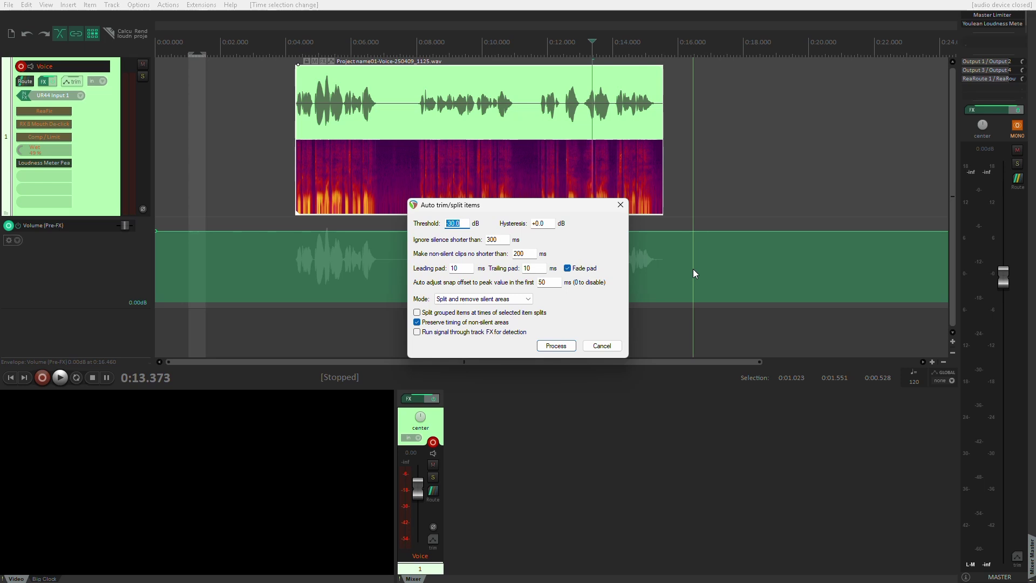
click(556, 346)
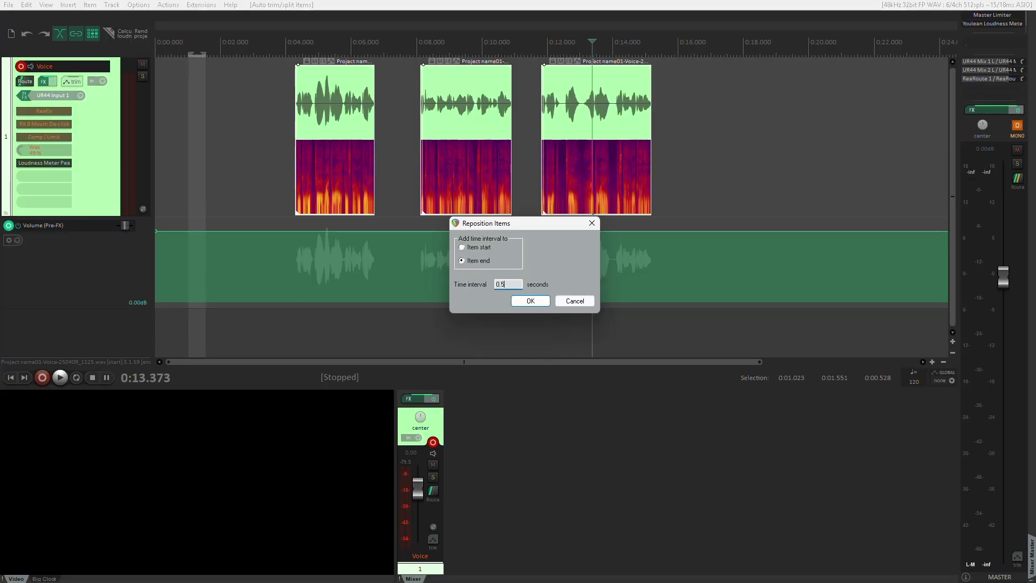
- Reposition the three clips with a 0.5-second gap after each item end
click(531, 301)
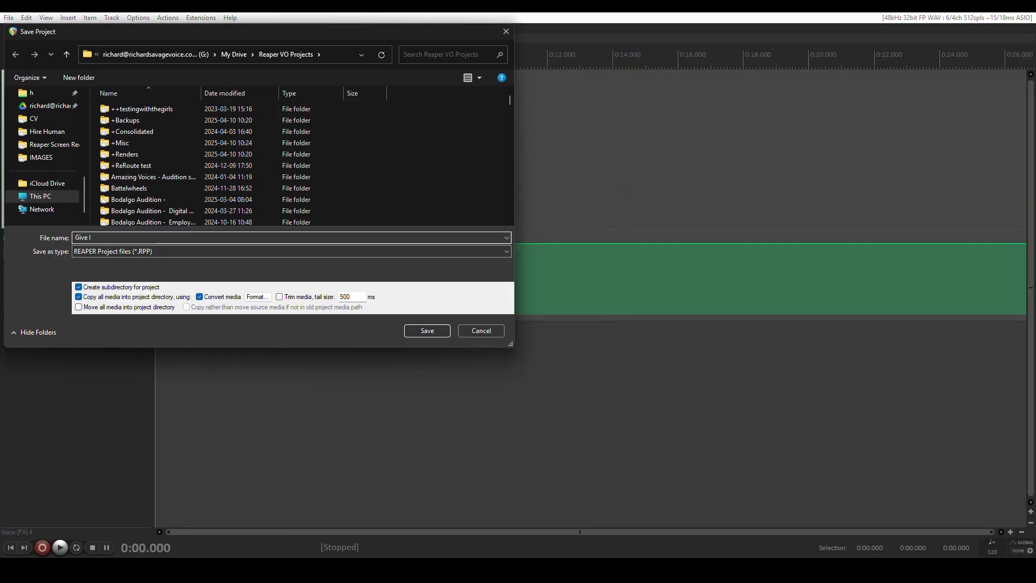
- Save the project as Give It A Name.rpp and record a new voice take on the Voice track
key(Return)
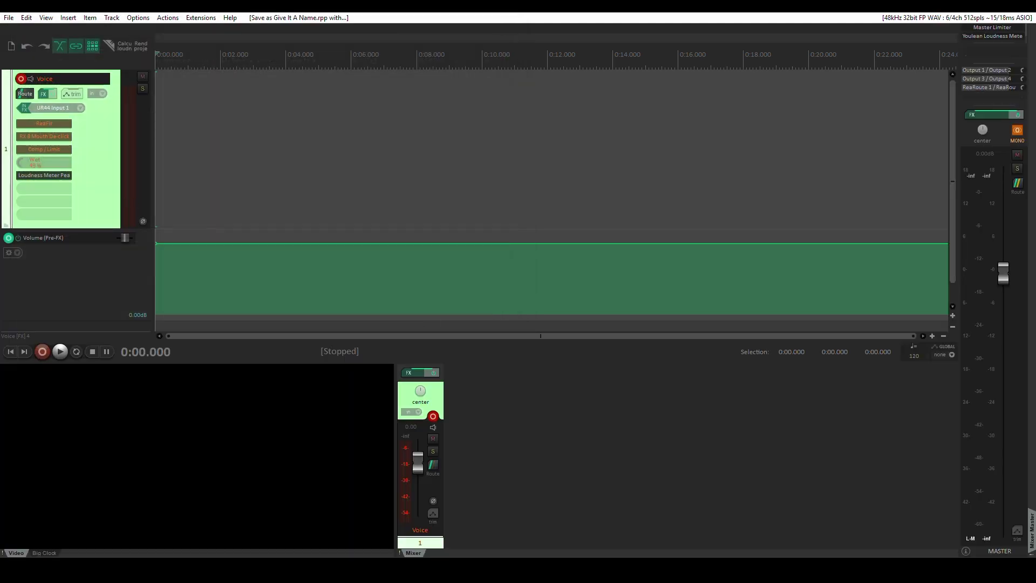
key(ctrl+r)
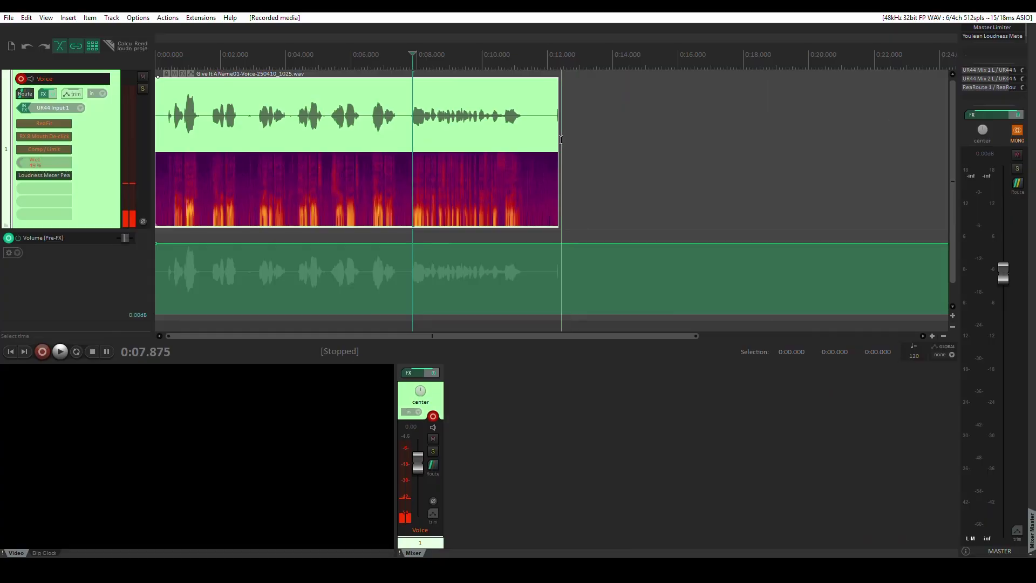
- Trim the take's silent tail, auto-split out the silences, and space the clips 0.5 s apart
drag(561, 139, 528, 143)
key(ctrl+shift+t)
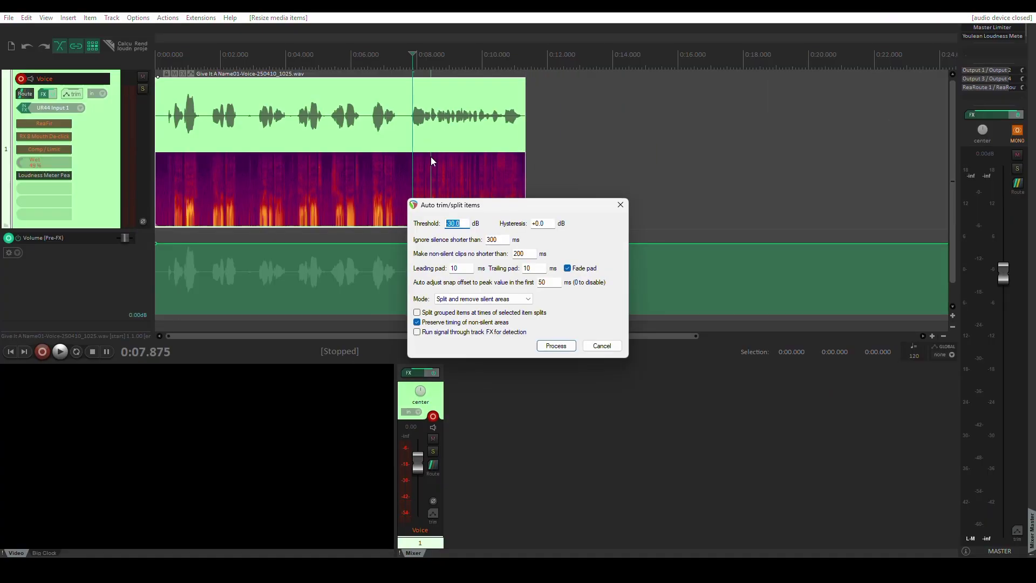
click(543, 343)
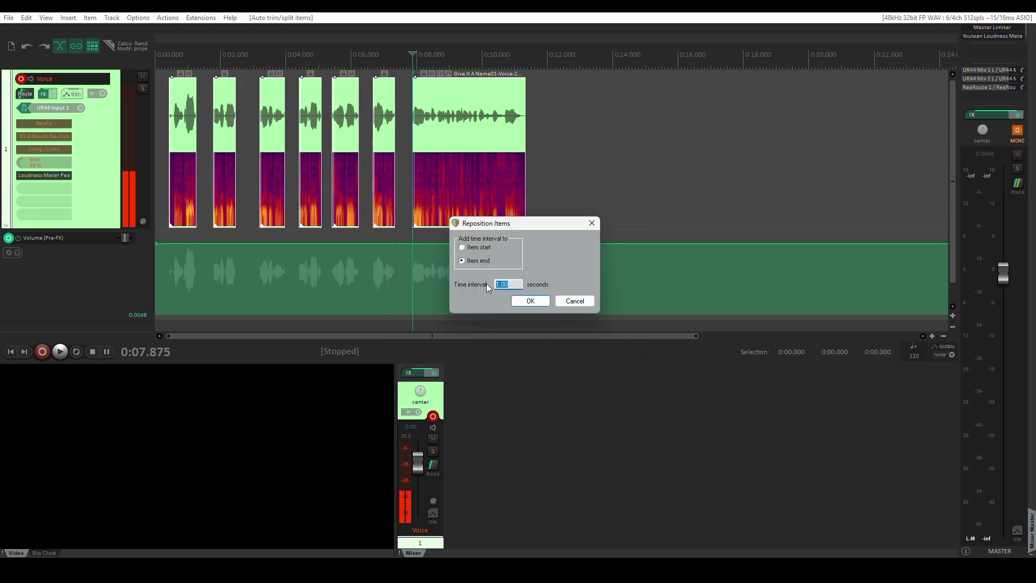
key(Return)
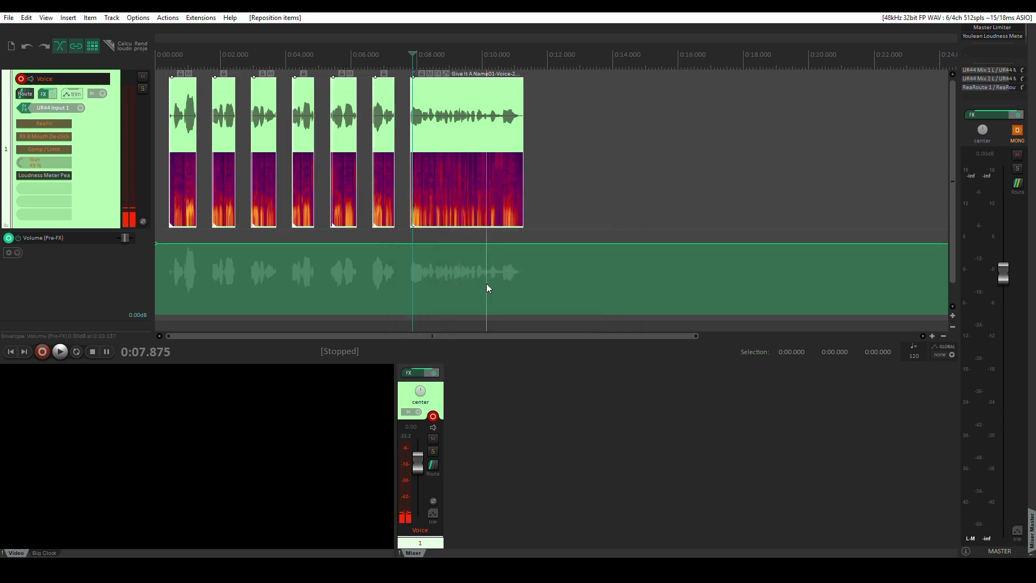
- Select all seven clips, set the time selection to them, and add a region over it
click(184, 134)
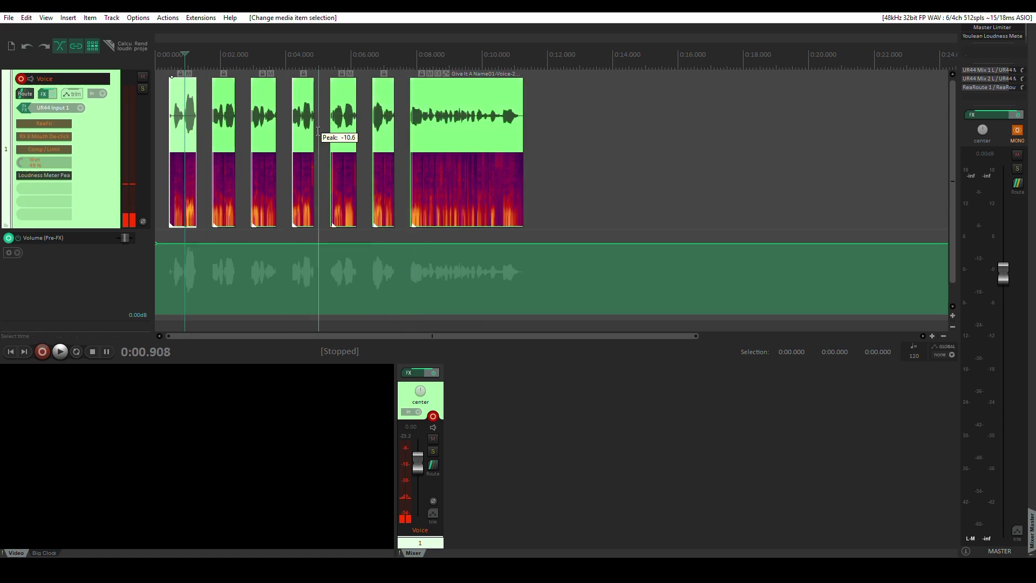
key(ctrl+a)
key(ctrl+shift+a)
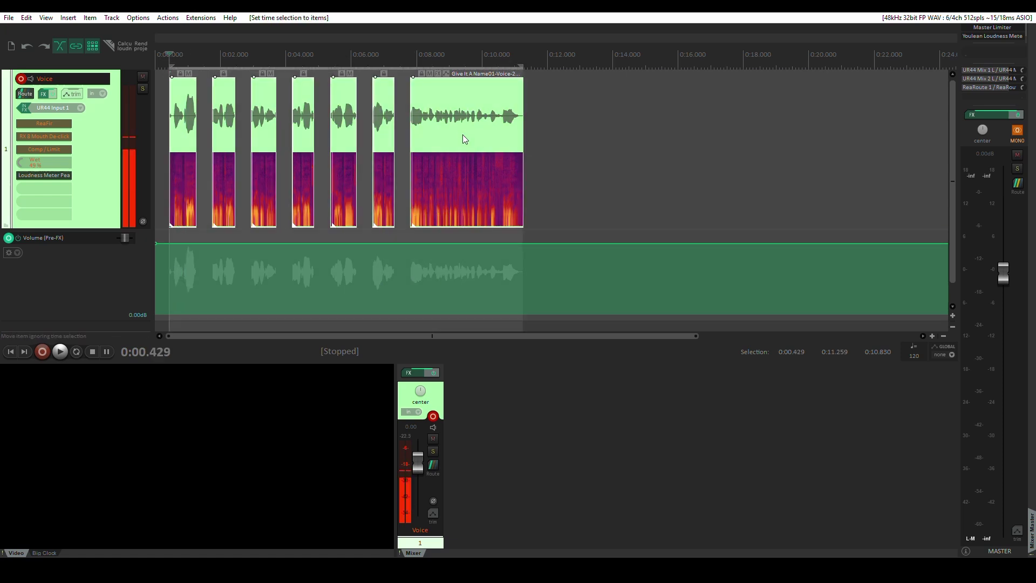
key(shift+r)
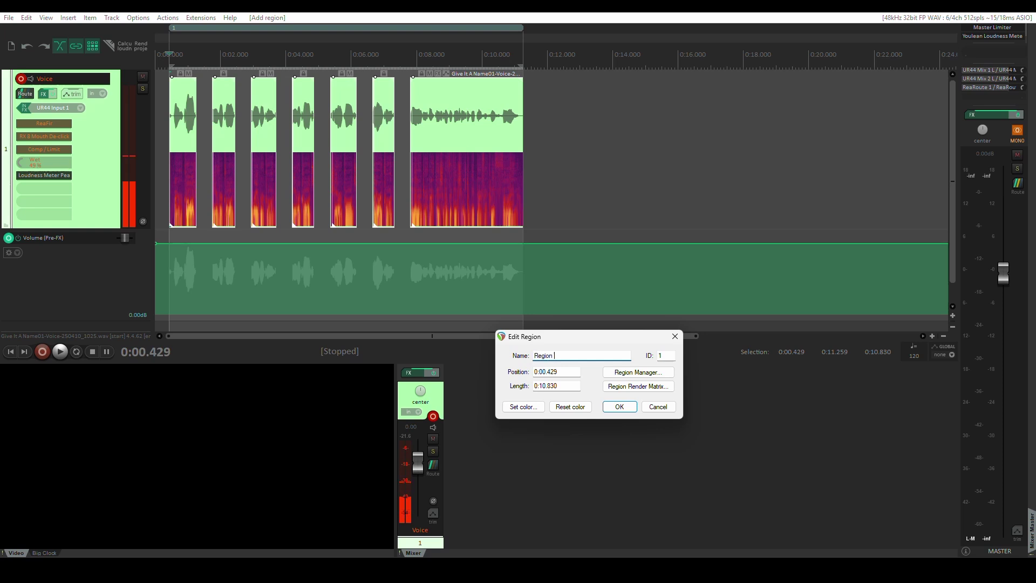
- Name the region Region 1 and open its render settings for a mono 48 kHz, 192 kbps MP3
key(Return)
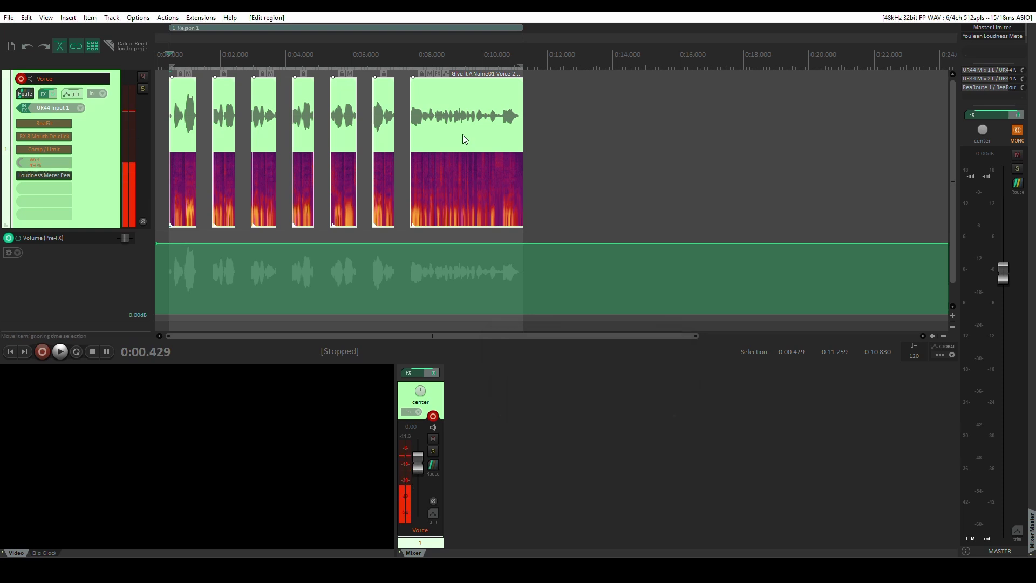
right_click(338, 25)
click(362, 72)
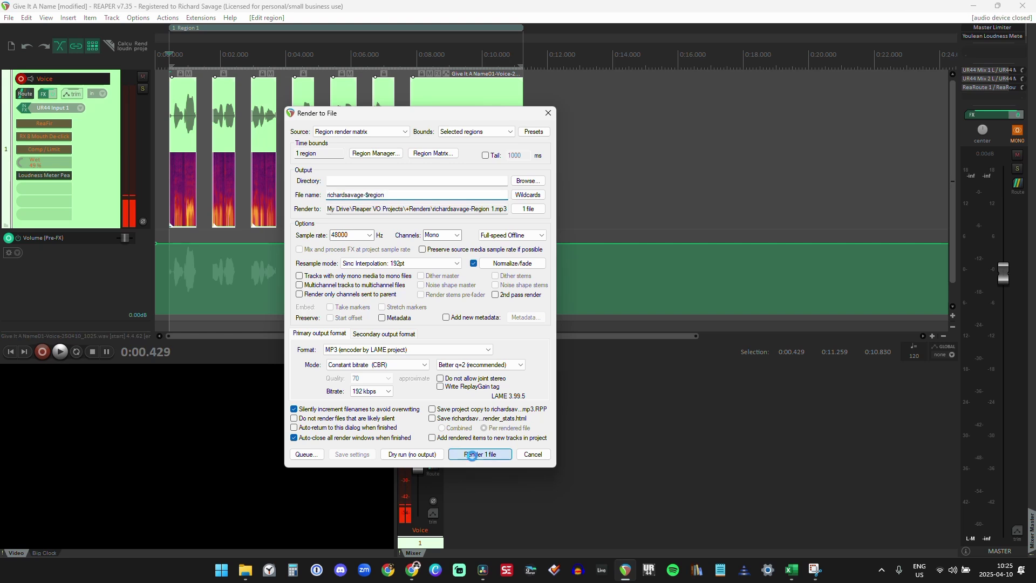
- Render Region 1 to a mono 48 kHz, 192 kbps MP3 in the Renders folder
click(472, 455)
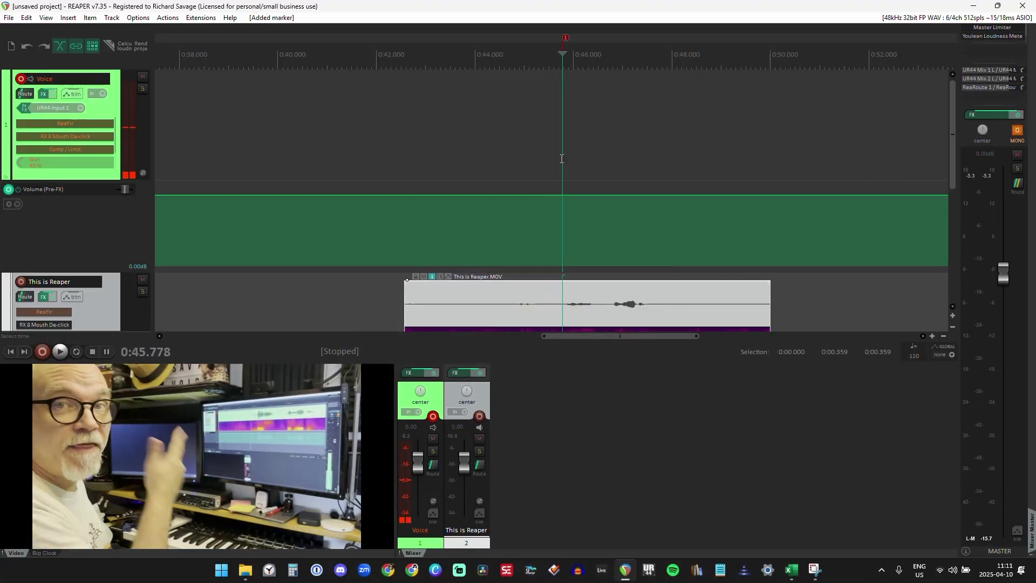
- Name the marker 'This is Reaper'
click(604, 46)
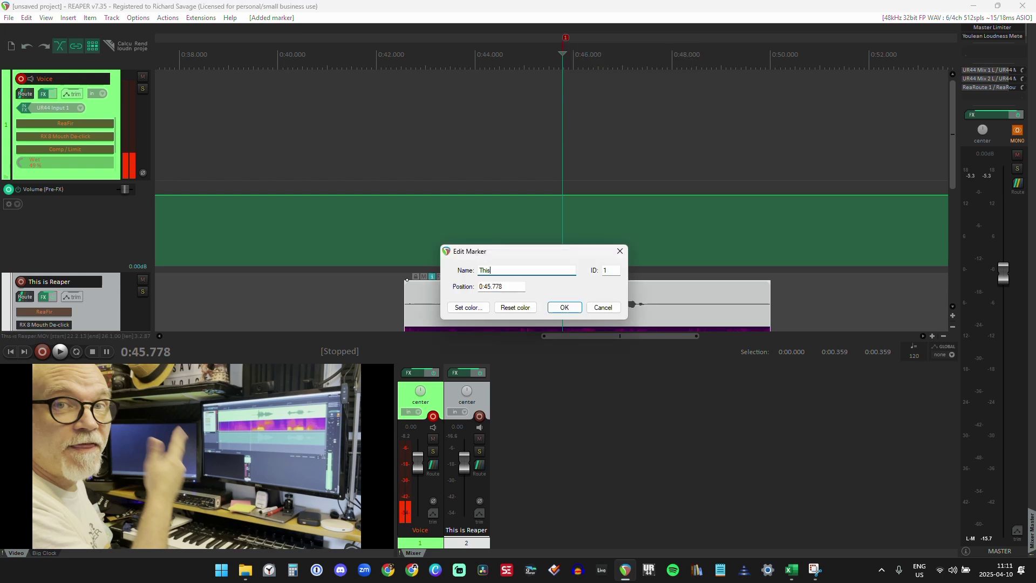
text(This is Reaper)
key(Return)
- Record a voice pickup before the marker, trim its start and end, and nudge it later
click(402, 140)
key(ctrl+r)
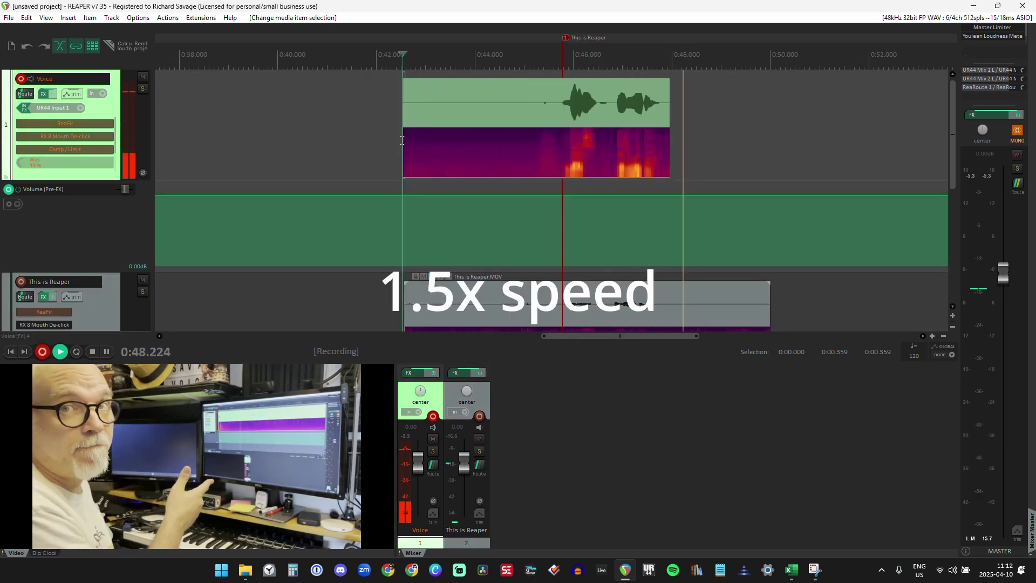
key(space)
drag(705, 147, 666, 147)
drag(404, 157, 553, 157)
drag(604, 131, 619, 142)
- Play back the take, split it into two clips between the phrases, and shift them slightly earlier
click(543, 230)
key(space)
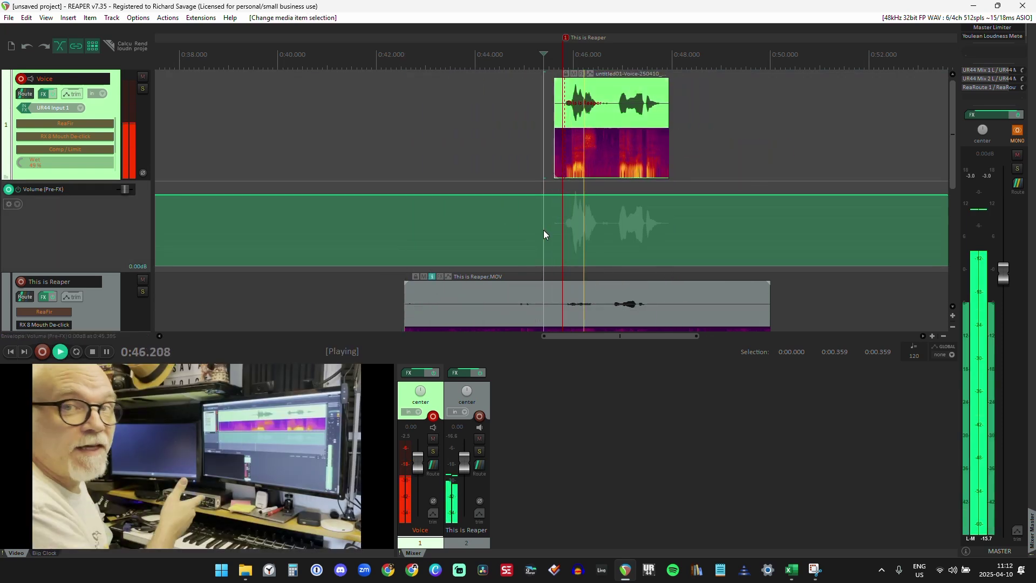
key(space)
click(611, 135)
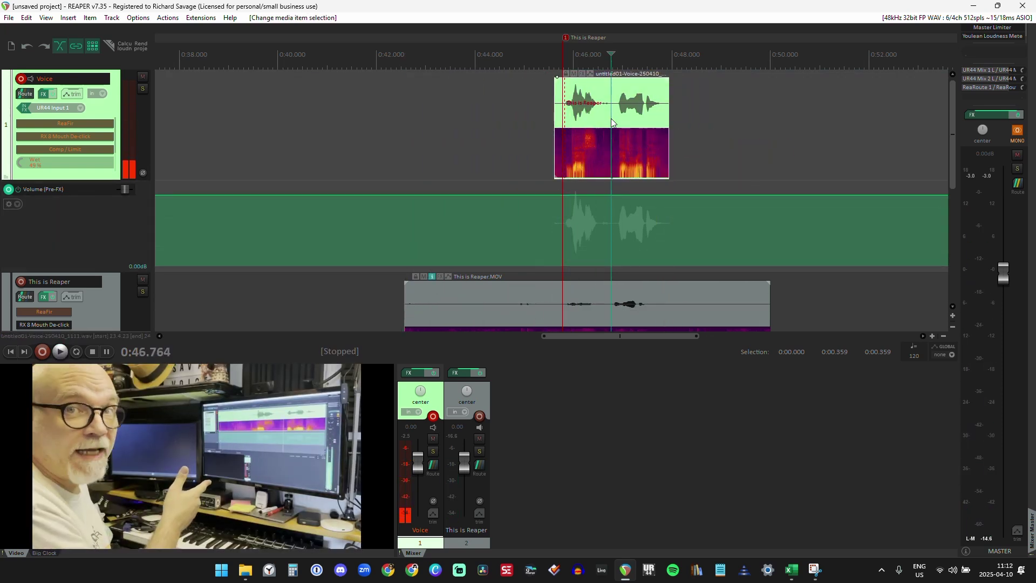
key(s)
drag(605, 129, 602, 127)
- Add a region named 'This is Reaper' over the video item and solo the Voice track
click(552, 135)
click(542, 138)
click(519, 288)
key(shift+r)
text(This is Reape)
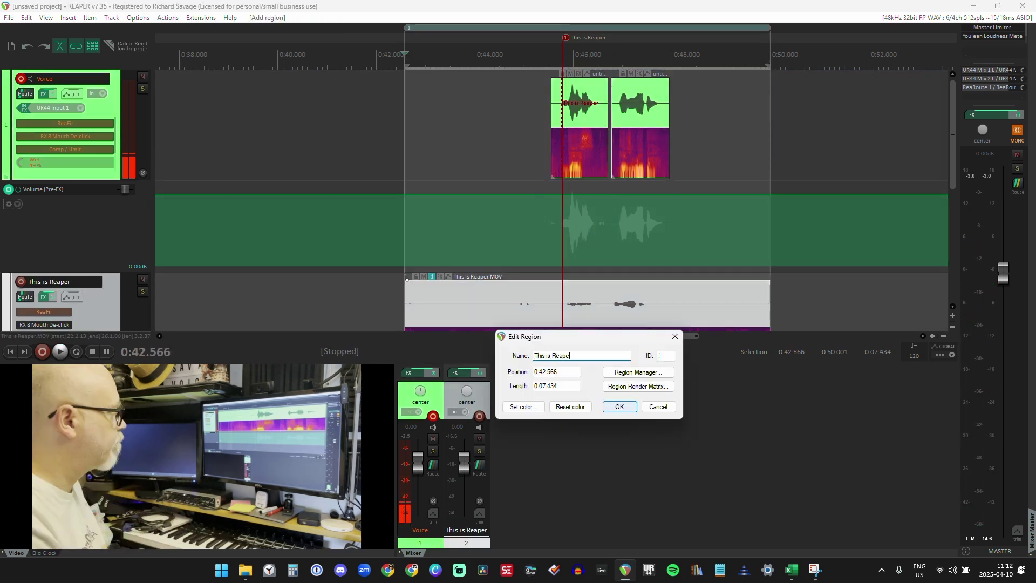
text(r)
key(Return)
click(144, 90)
right_click(672, 27)
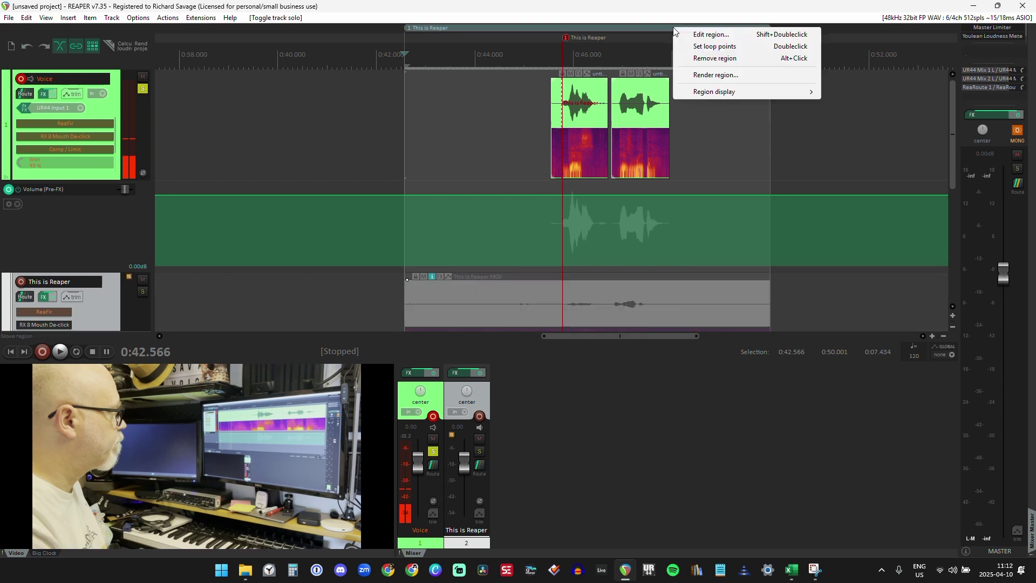